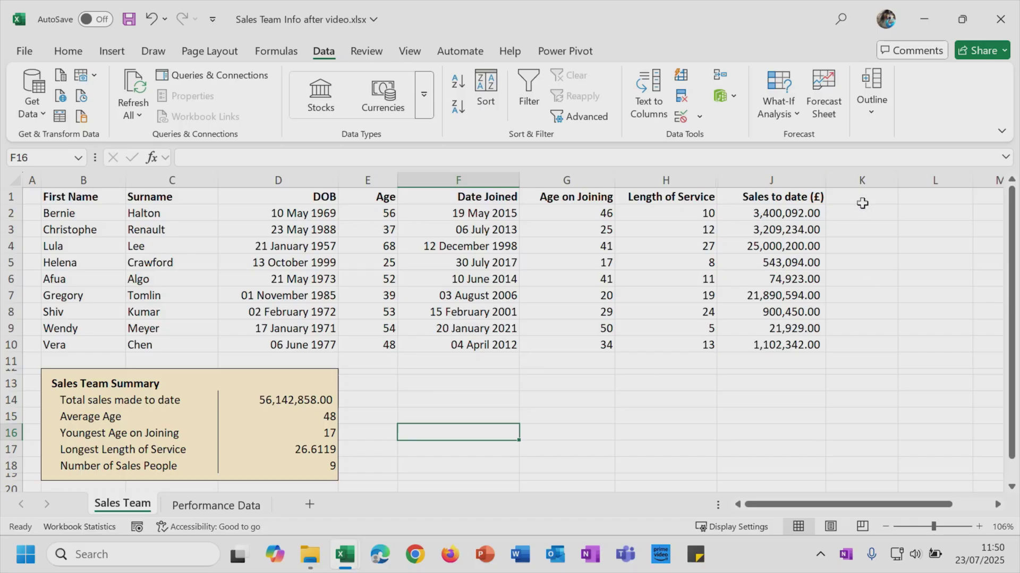
Type the heading Bonus? into K1, review the sales figures in J2:J10, then select K2
left_click(868, 198)
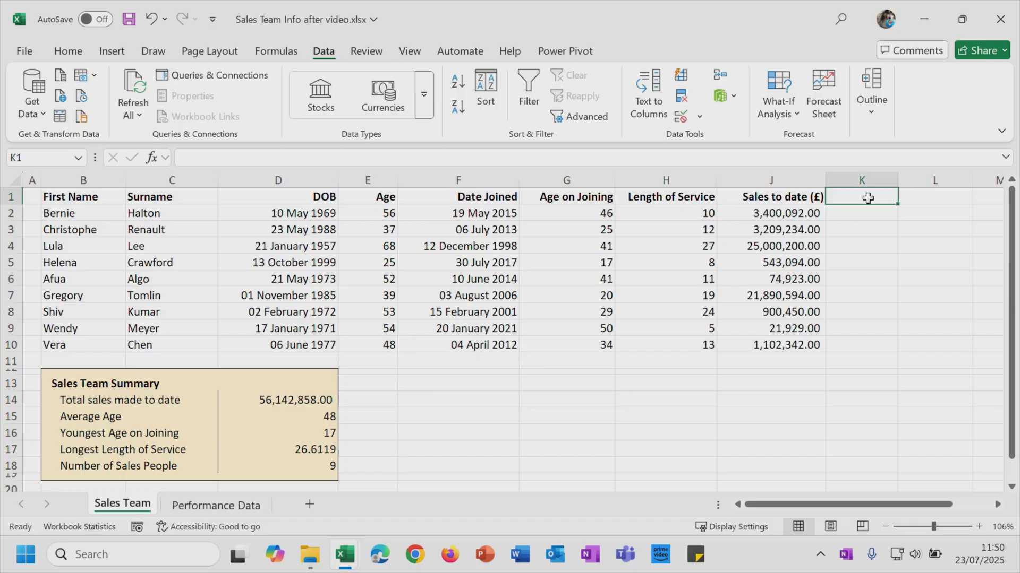
type("Bonus?")
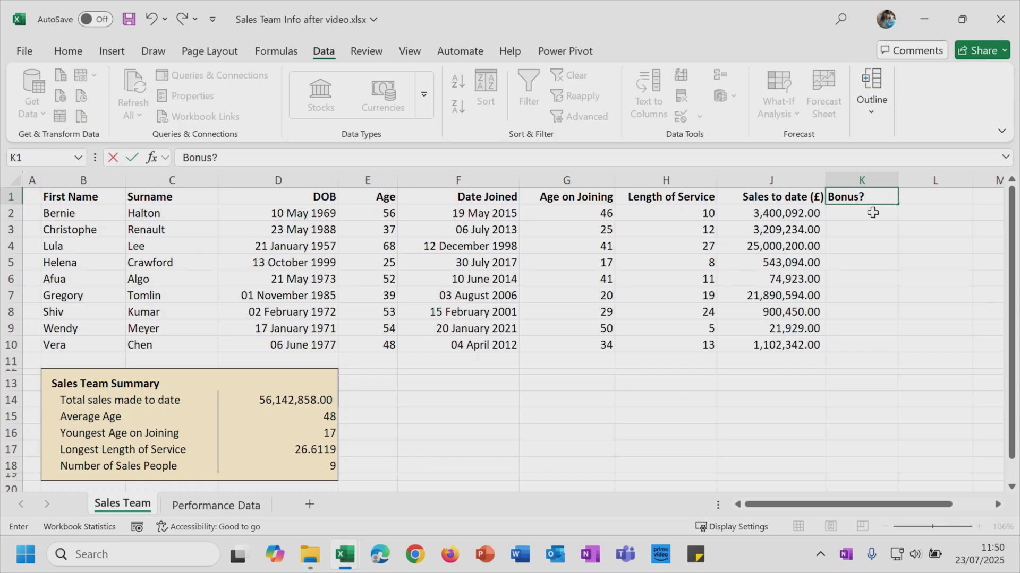
left_click(873, 214)
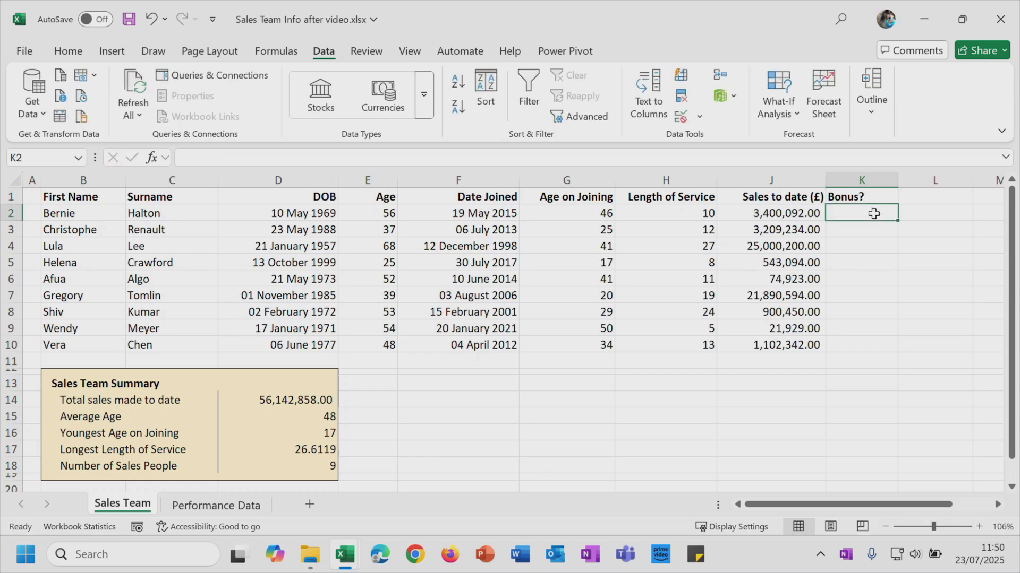
left_click_drag(760, 213, 782, 345)
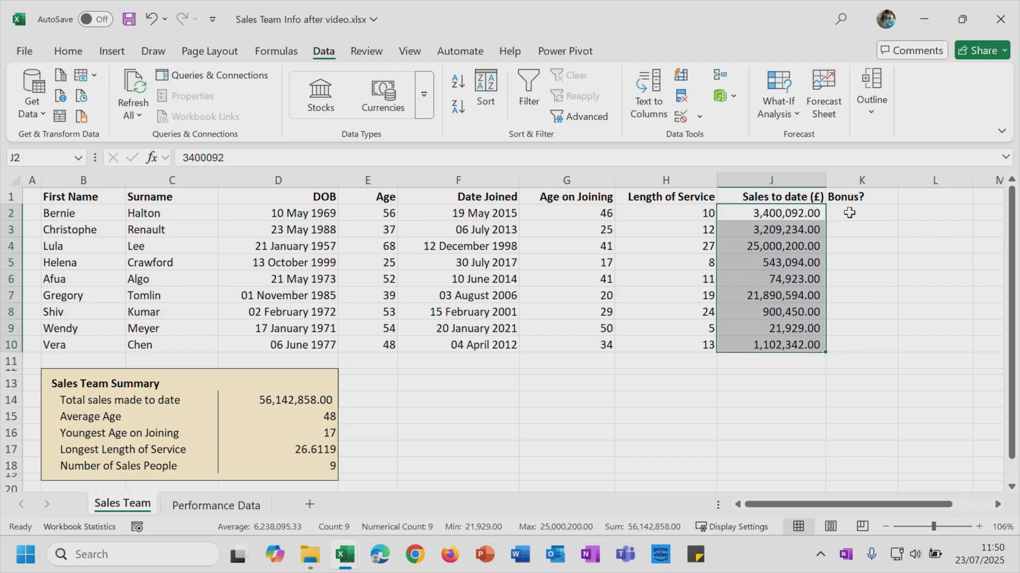
left_click(850, 214)
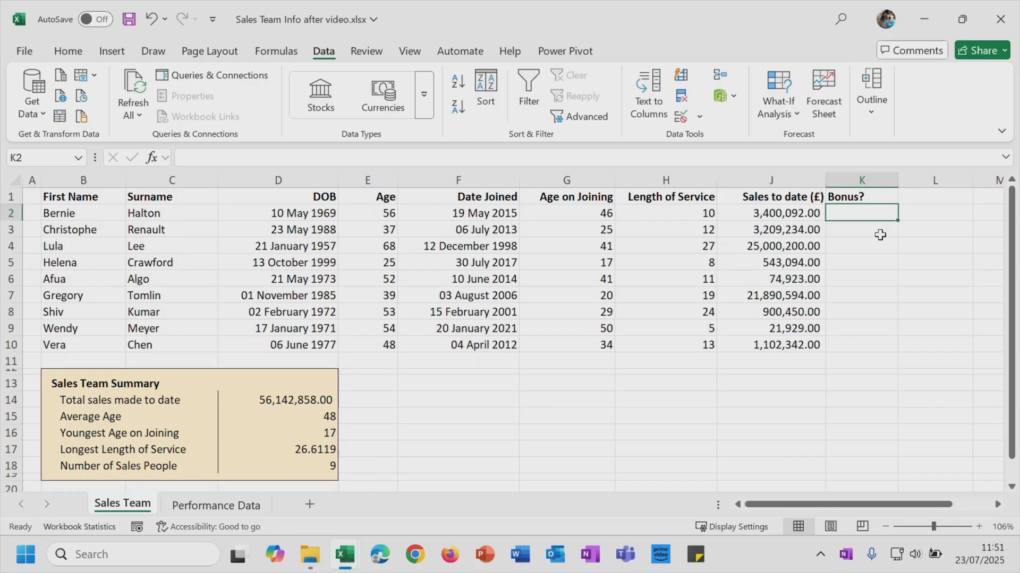
Enter =IF(J2>1000000,"Yes","No") in K2, correcting the false result to read No
type("=IF")
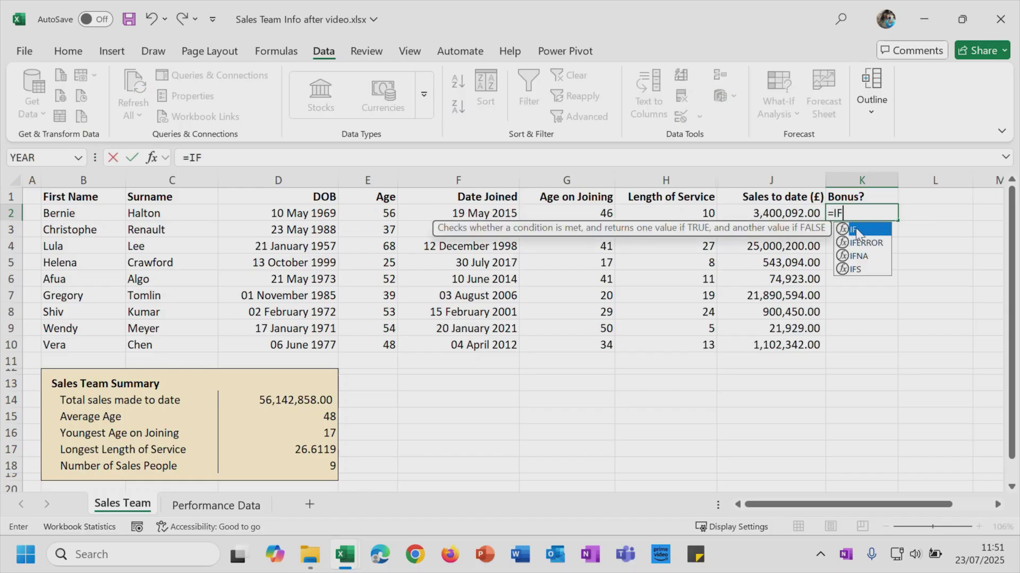
double_click(858, 232)
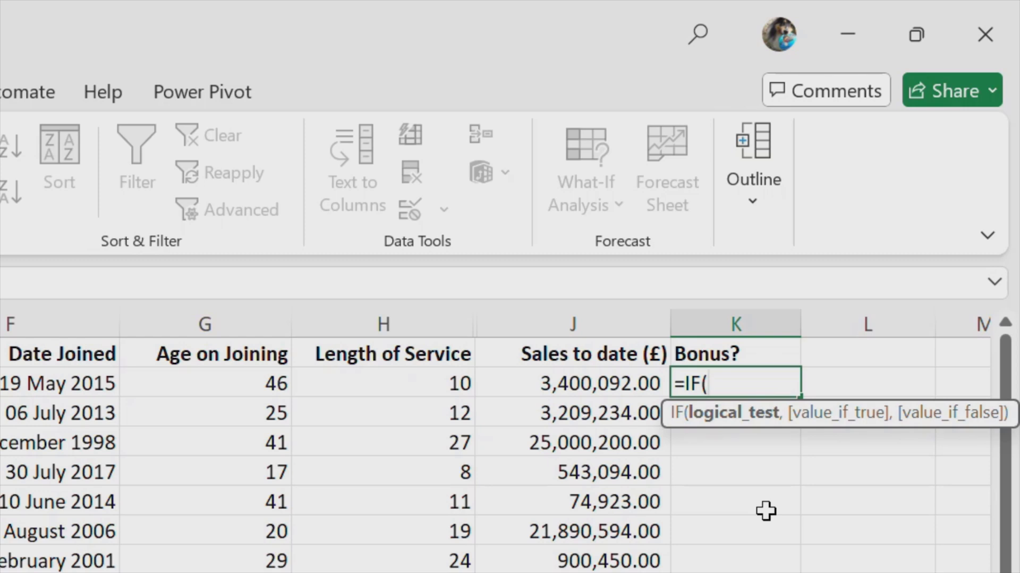
left_click(506, 380)
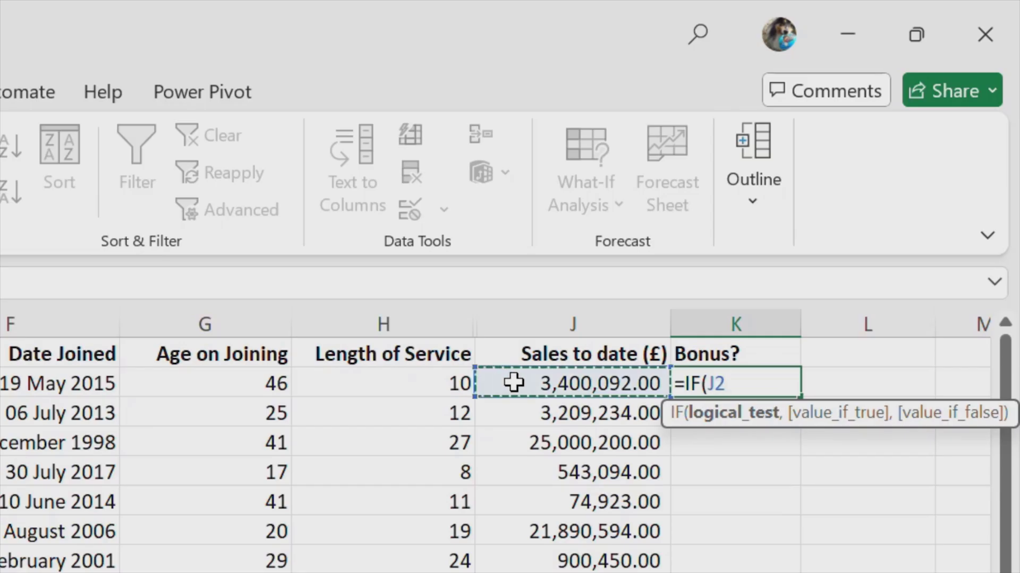
type(">1")
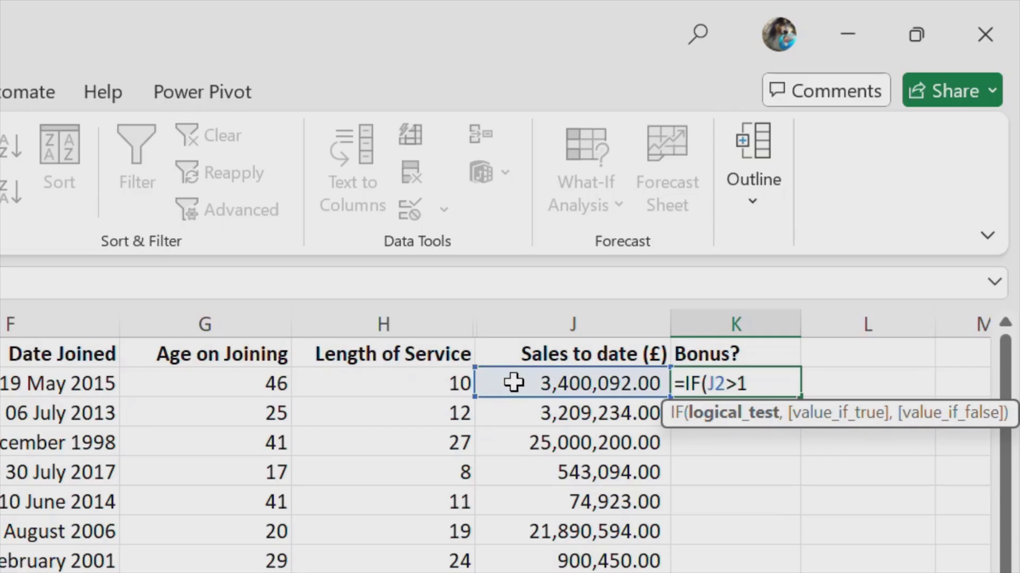
type("00000")
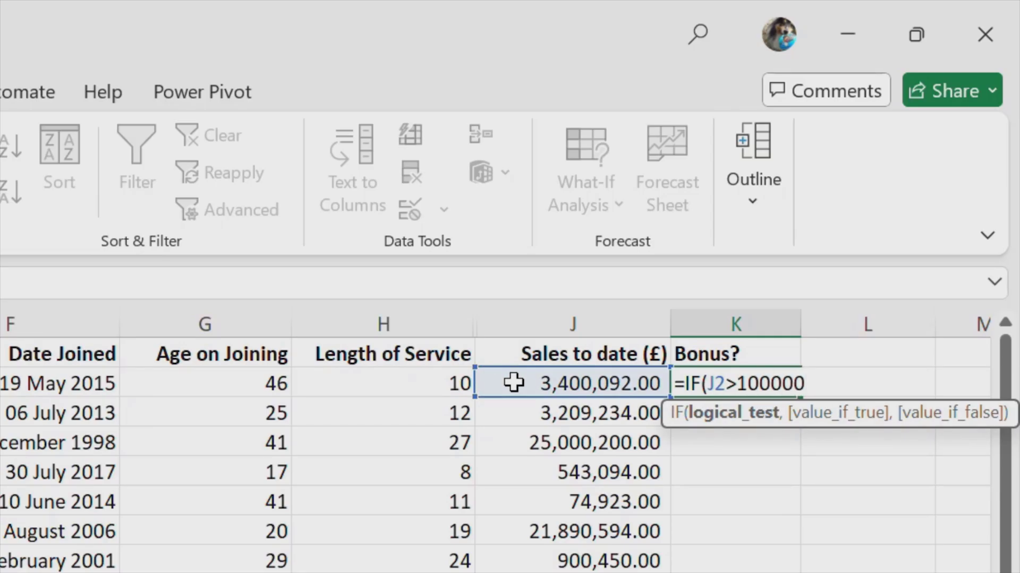
type("0")
type(",")
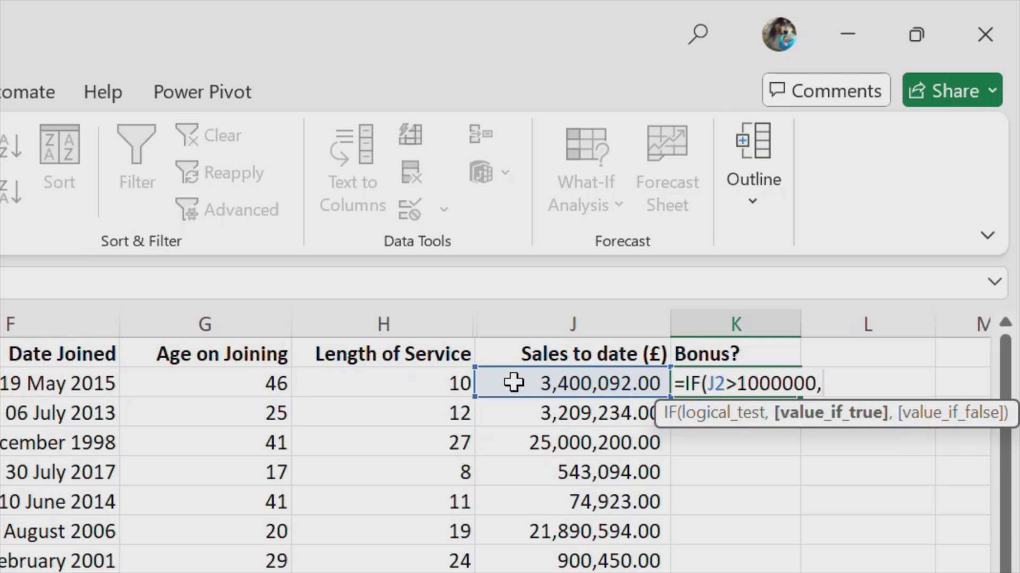
type("\"Yes\"")
type(",")
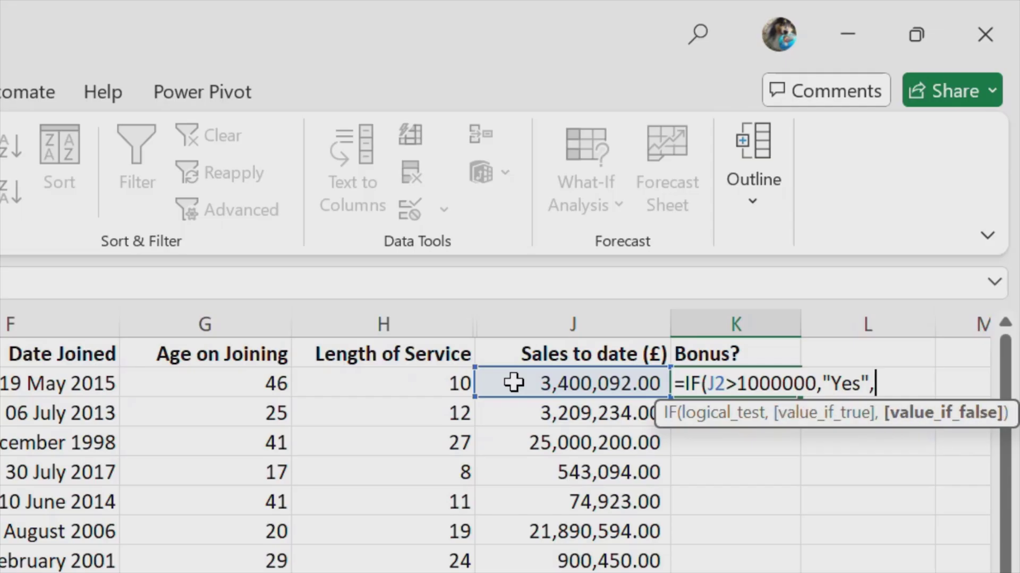
type("\"No\"")
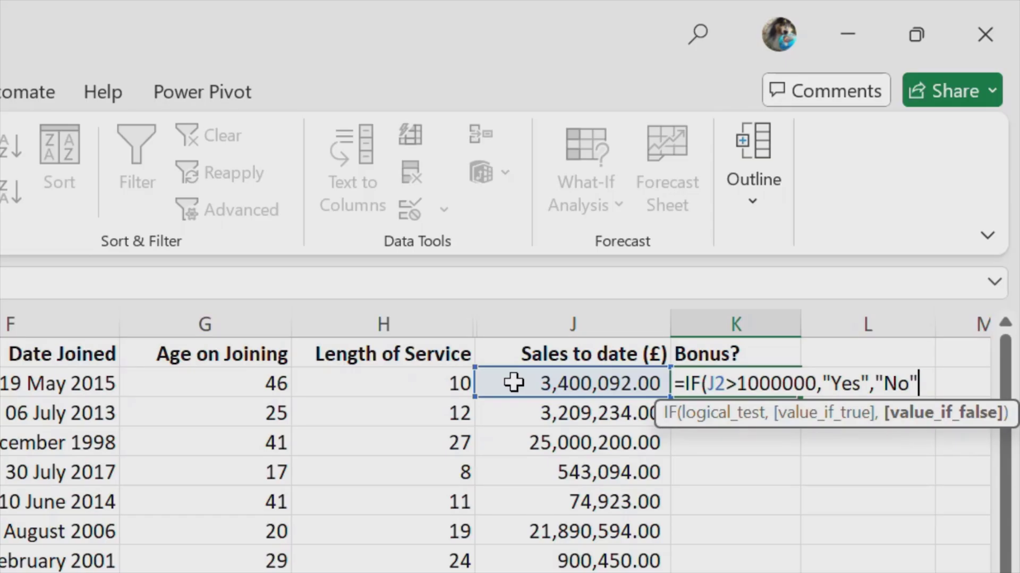
type(")")
key("Return")
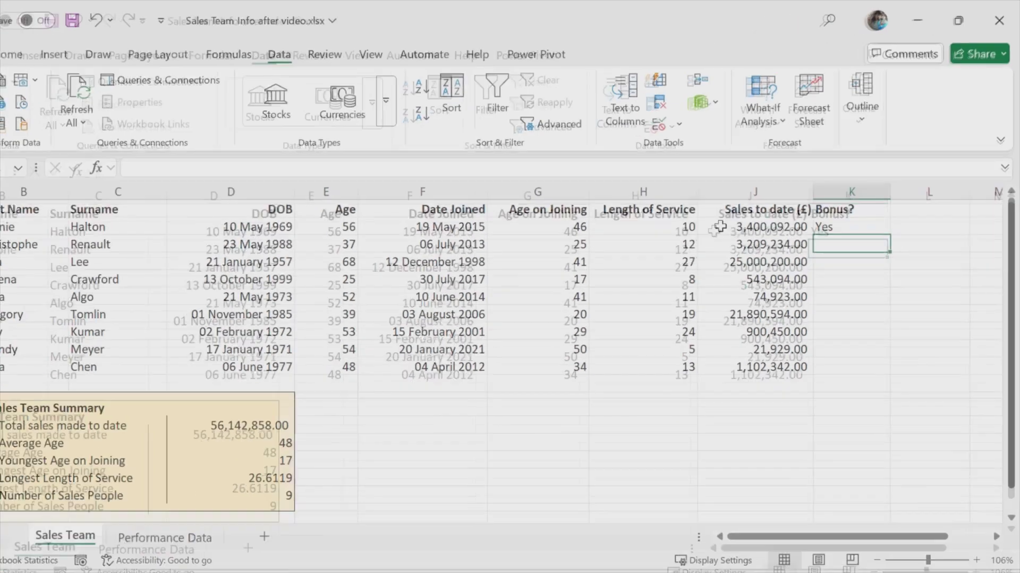
Review K2's formula against J2's sales, then fill the Yes/No formula down to K10
left_click(874, 212)
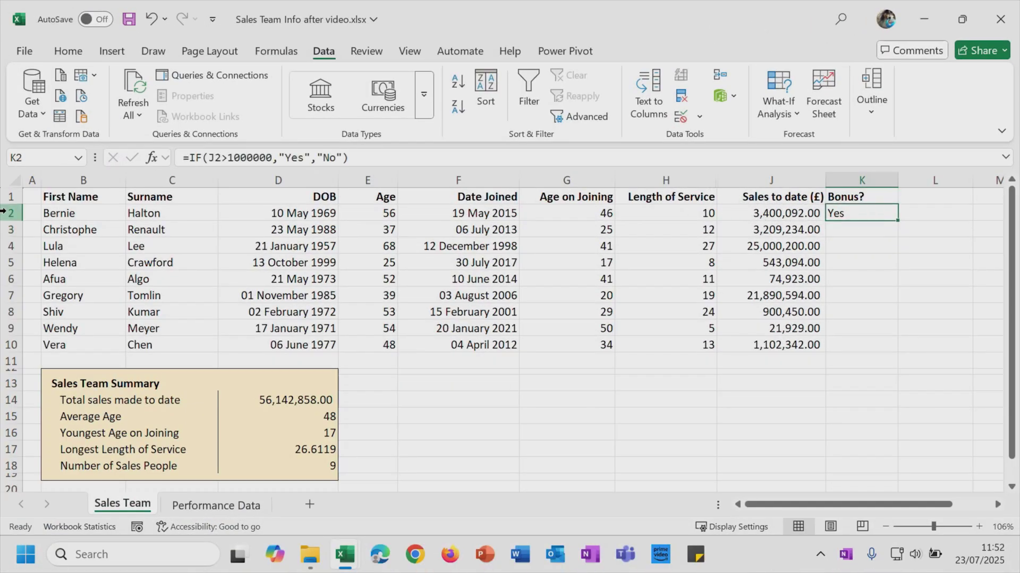
left_click(5, 212)
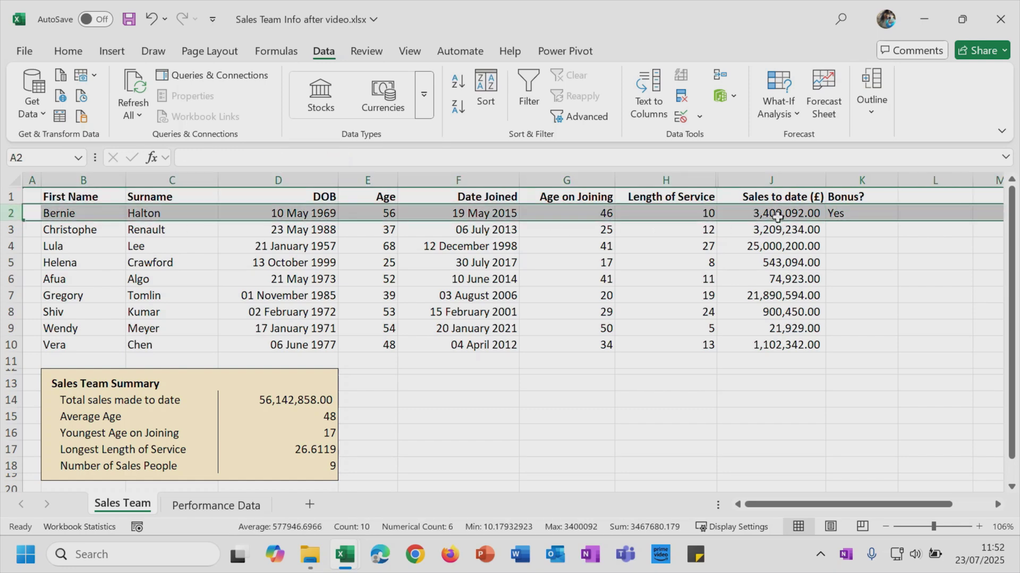
left_click(791, 211)
left_click(858, 215)
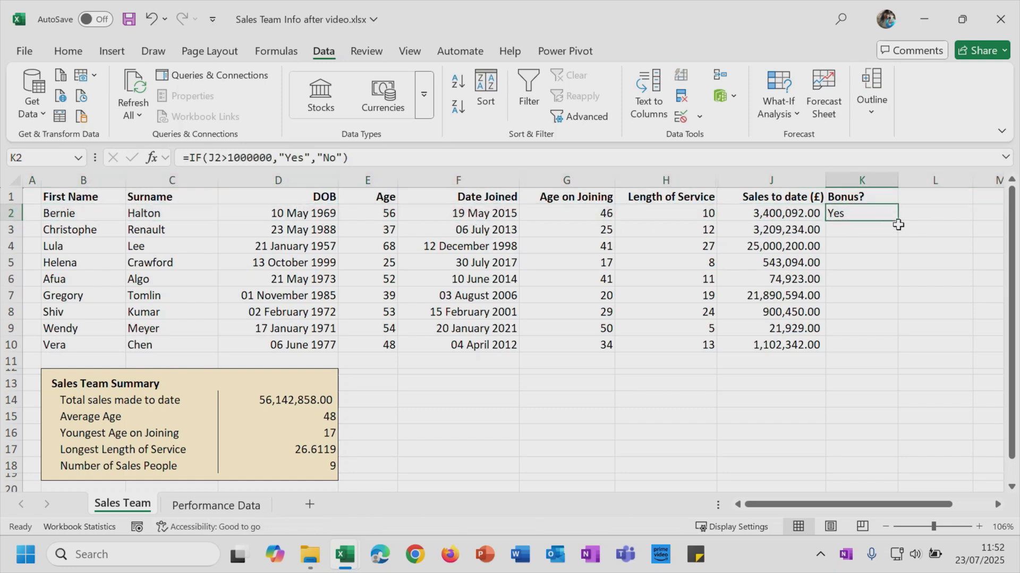
left_click(899, 224)
left_click(892, 216)
double_click(896, 223)
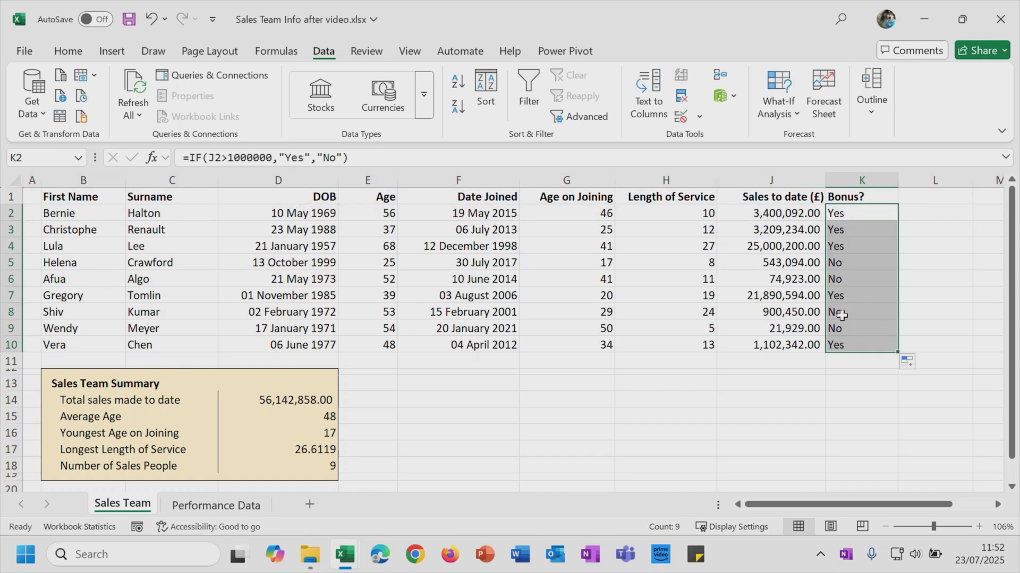
Check the copied results such as K8, then delete everything in K2:K10
left_click(847, 279)
left_click(838, 315)
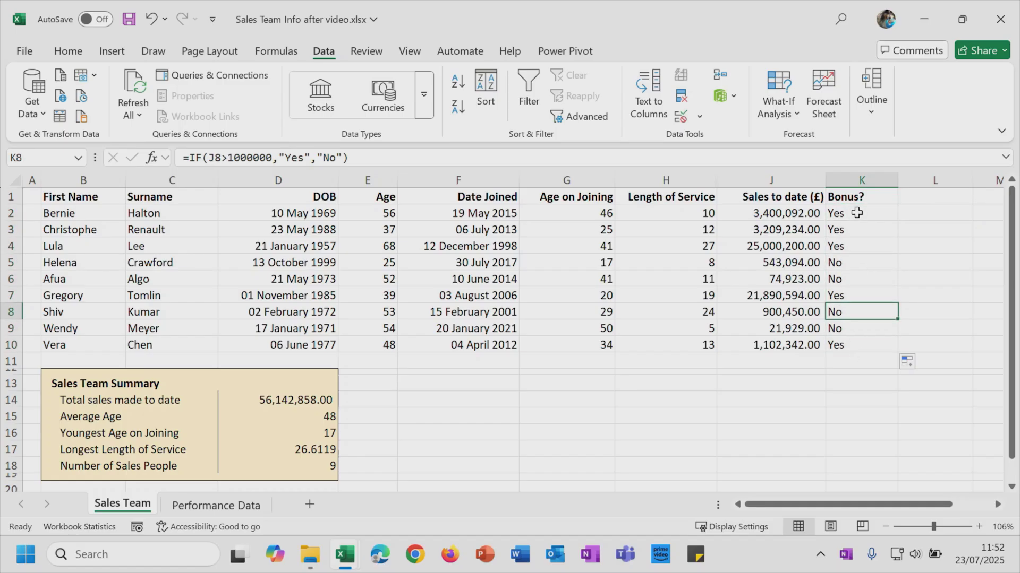
left_click_drag(857, 213, 866, 340)
key("Delete")
Rename the K1 heading from Bonus? to Bonus
left_click(870, 196)
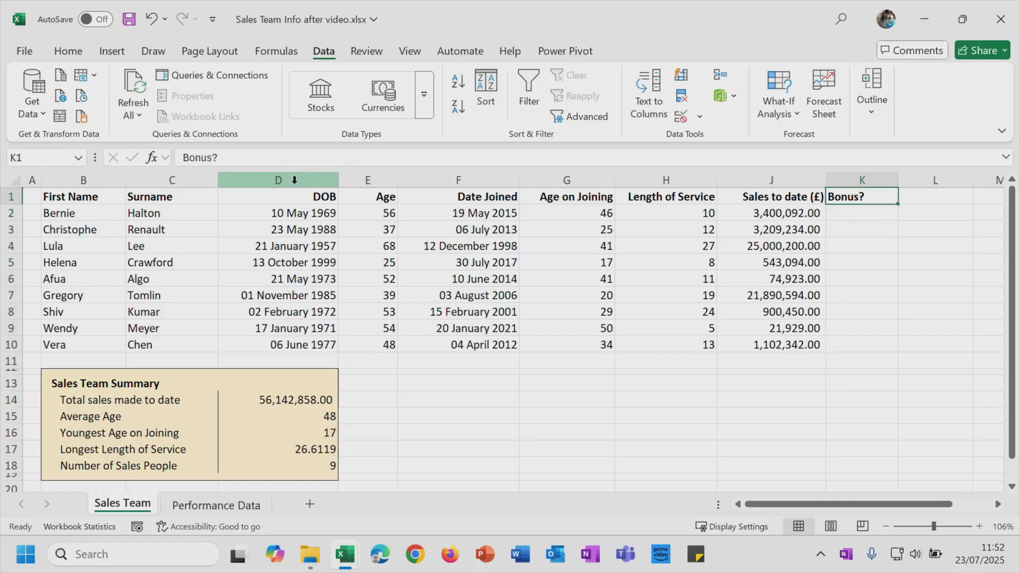
left_click(240, 158)
key("BackSpace")
key("Return")
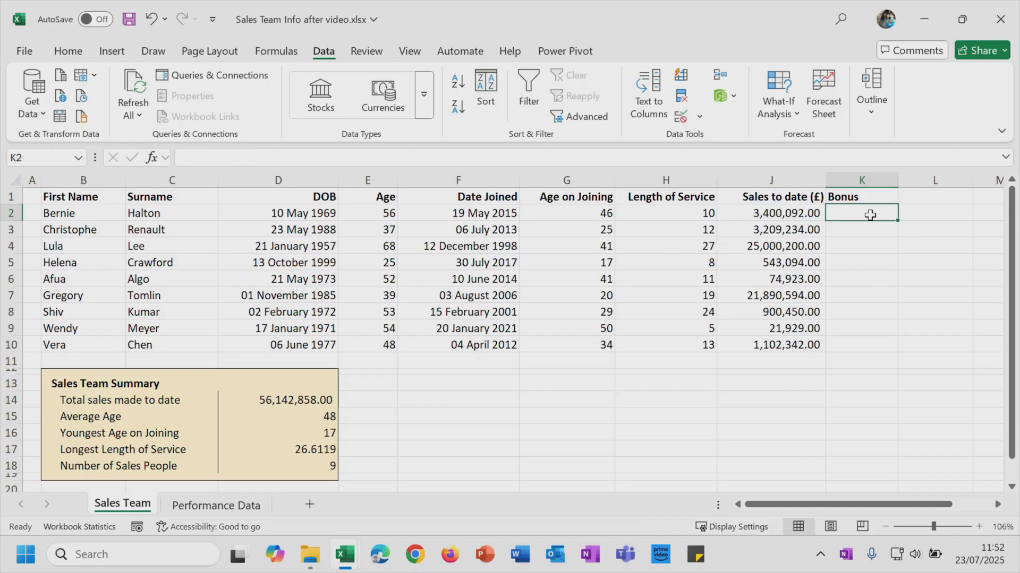
Enter =IF(J2>1000000,1000,100) in K2 and fill it down to K10
type("=")
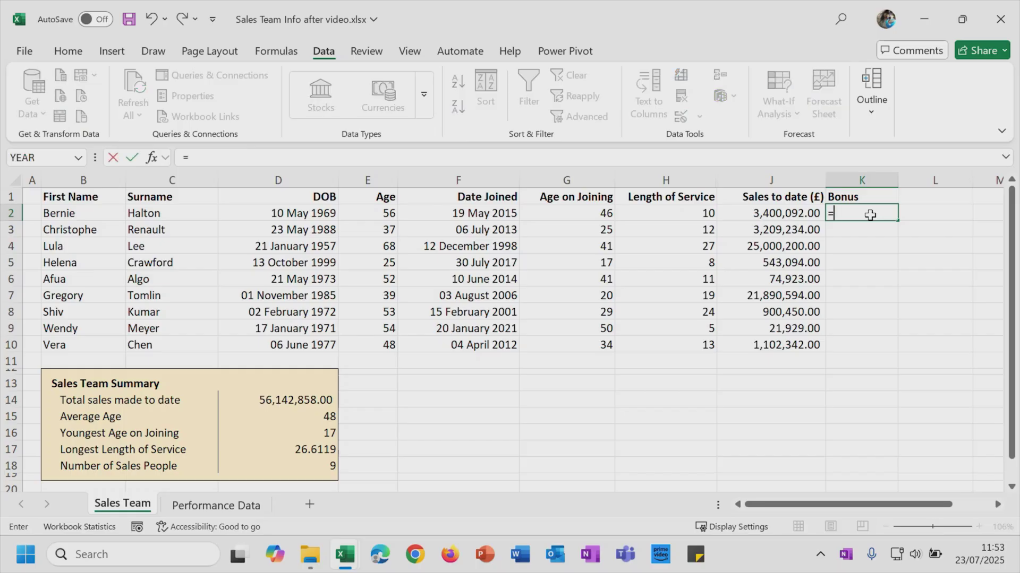
type("if")
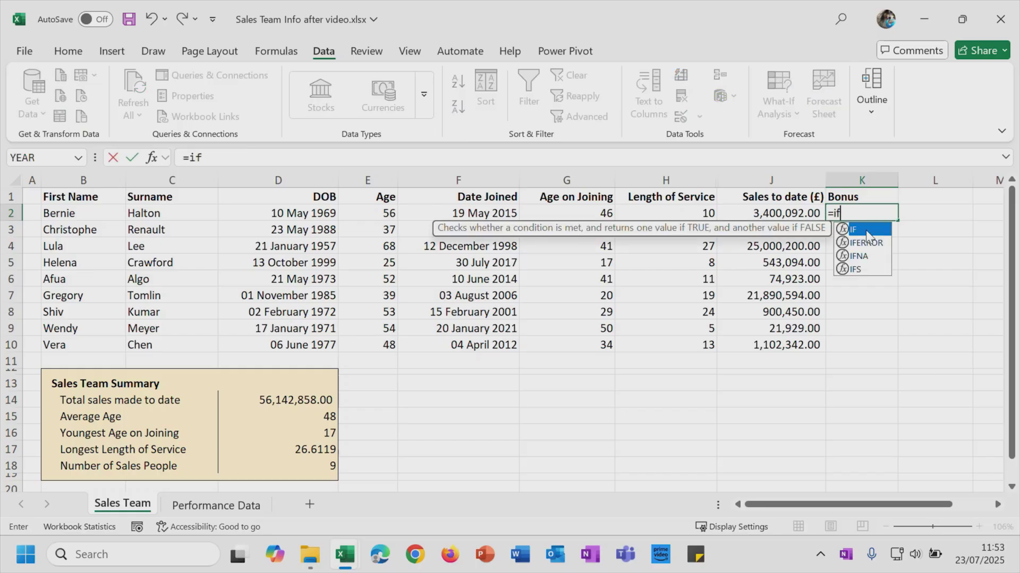
key("Tab")
left_click(778, 211)
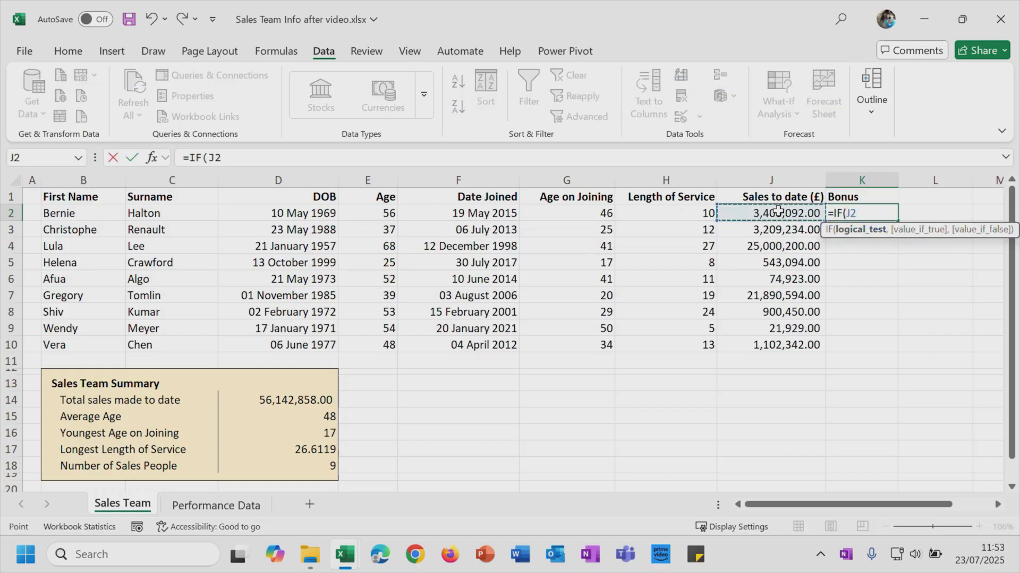
type(">1000000,")
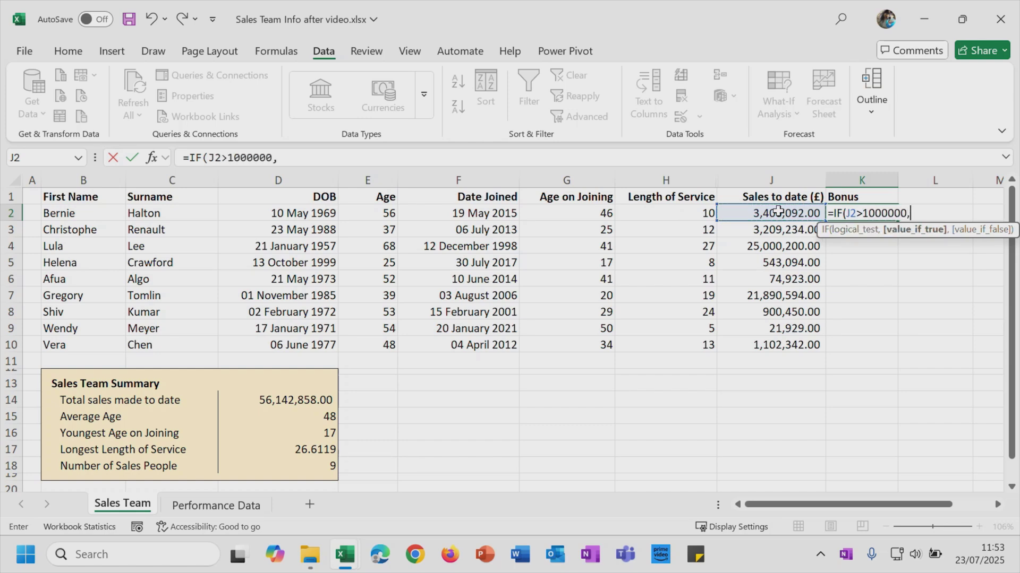
type("1000")
type(",")
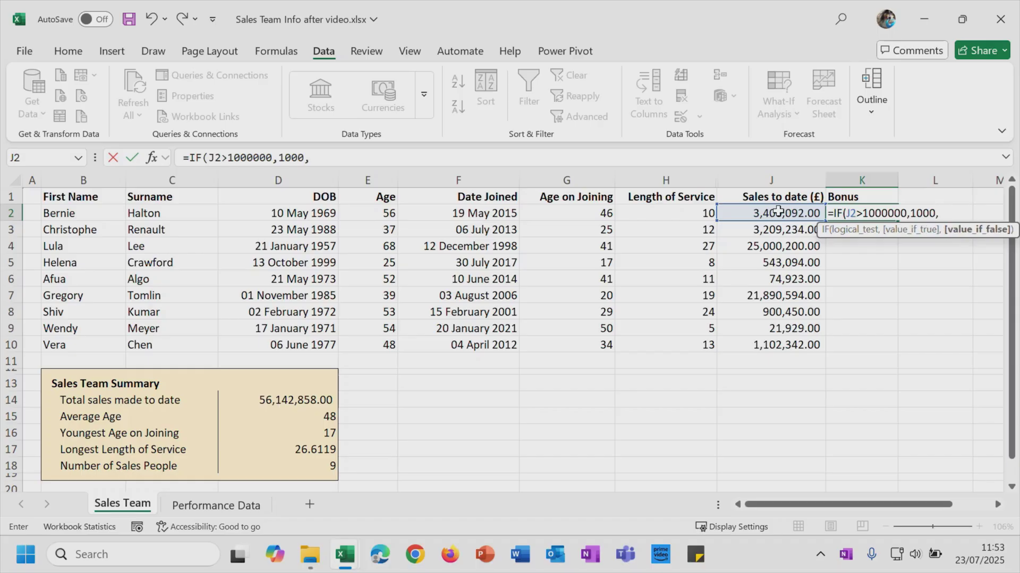
type("100")
key("Return")
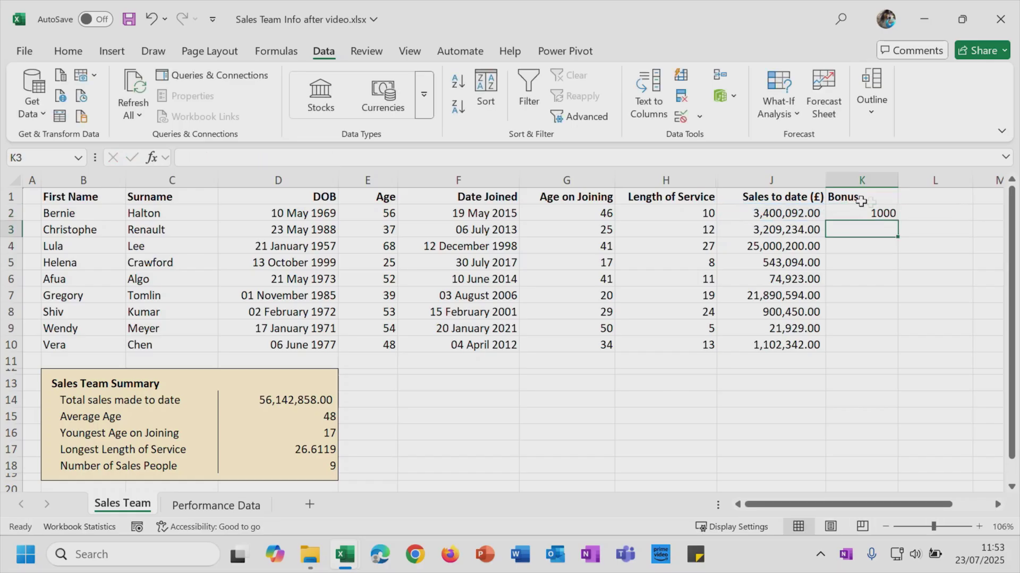
left_click(879, 213)
double_click(897, 223)
left_click(869, 463)
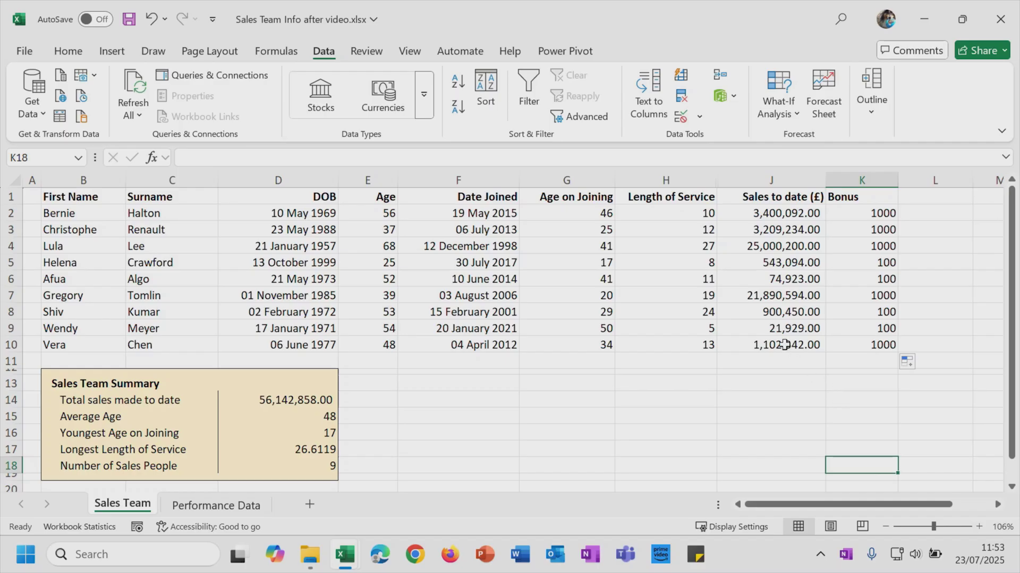
Change J10's sales to 1,000,000 and confirm K10's bonus still shows 100
left_click(785, 346)
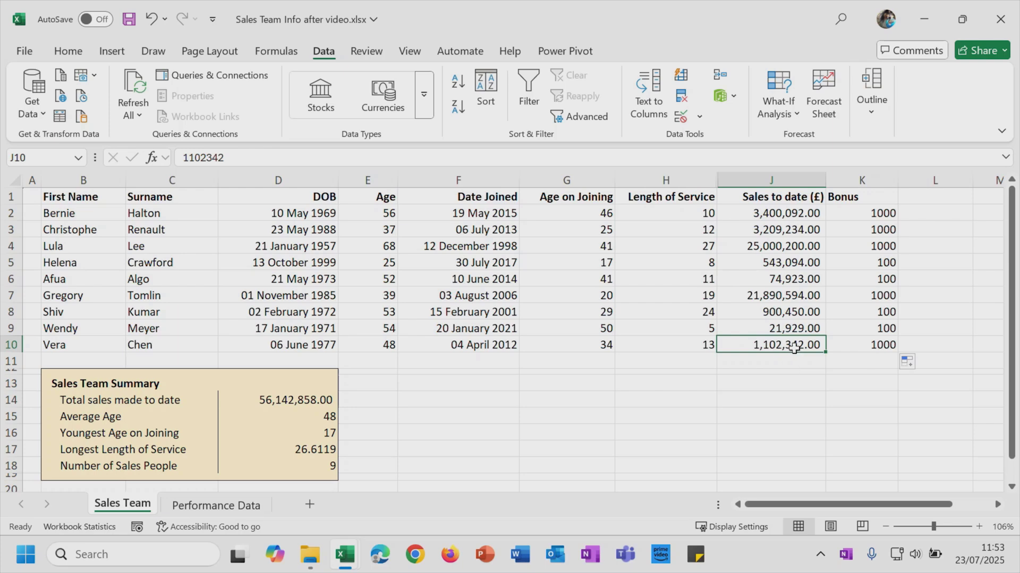
left_click(205, 158)
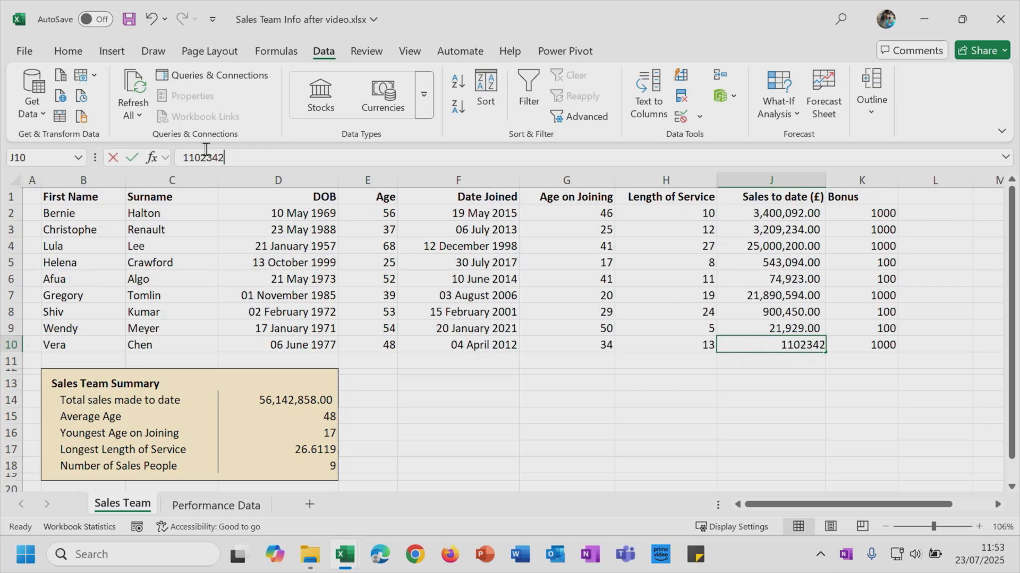
left_click_drag(223, 157, 188, 154)
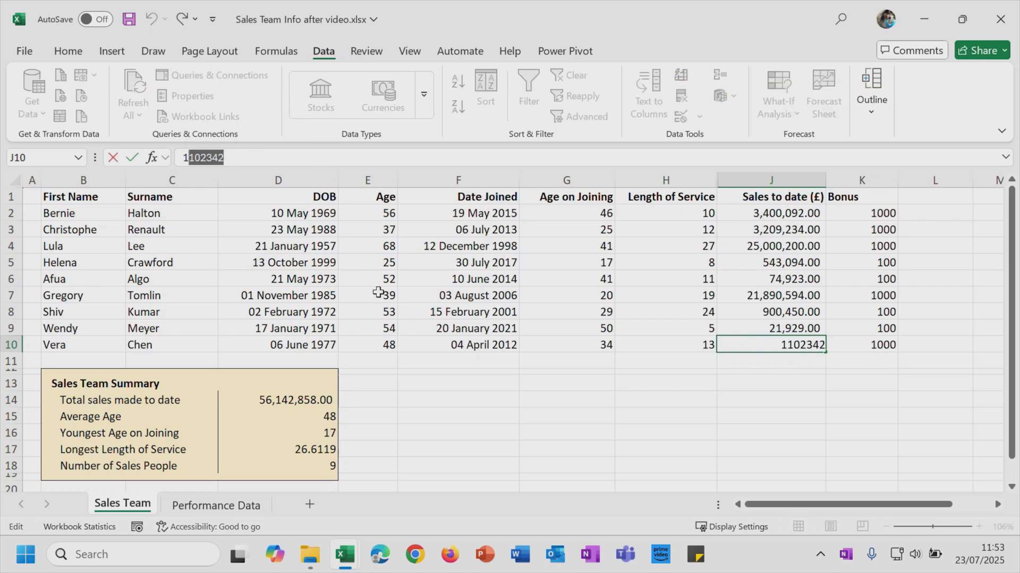
type("000000")
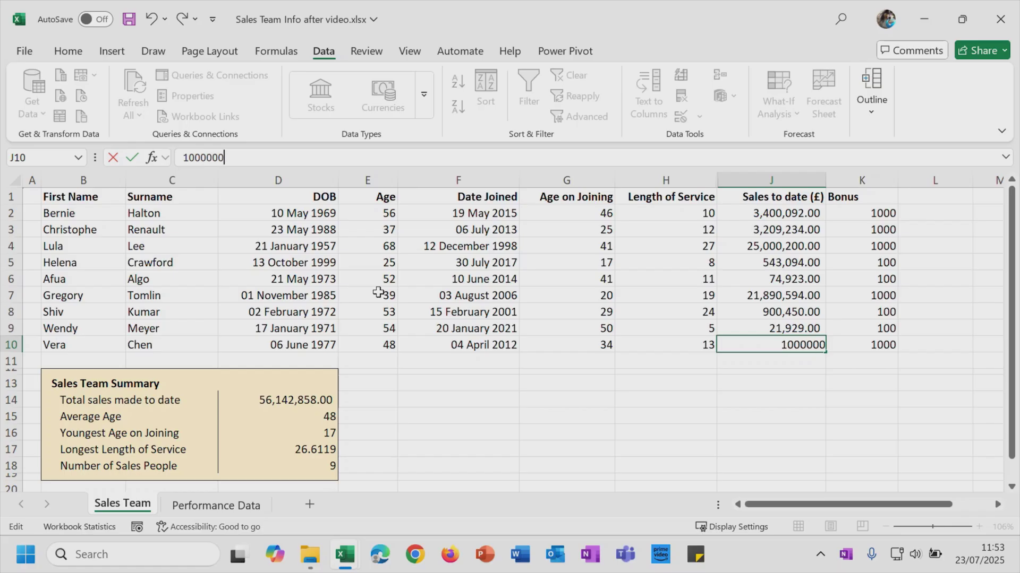
key("Return")
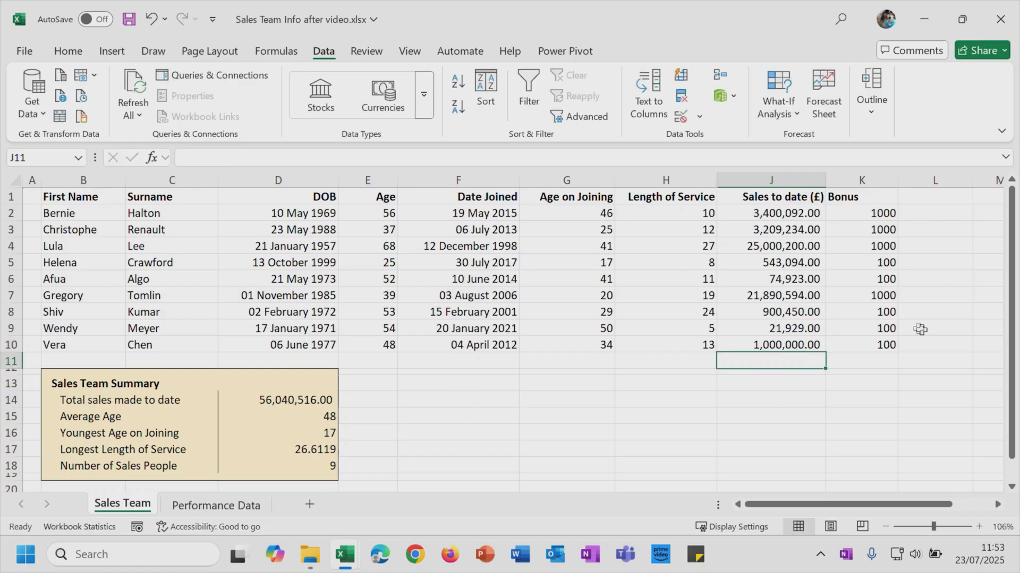
left_click(867, 346)
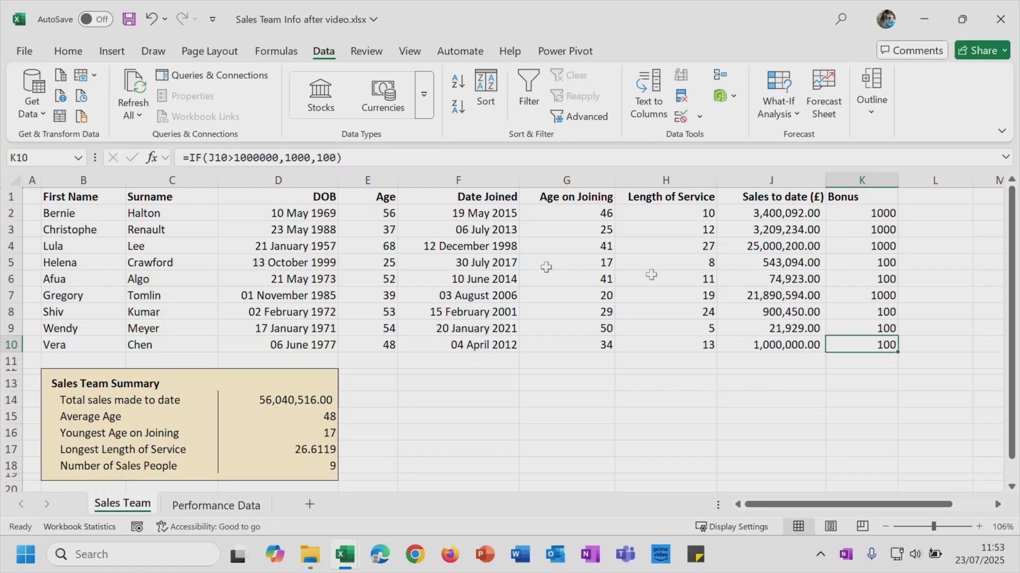
left_click(777, 346)
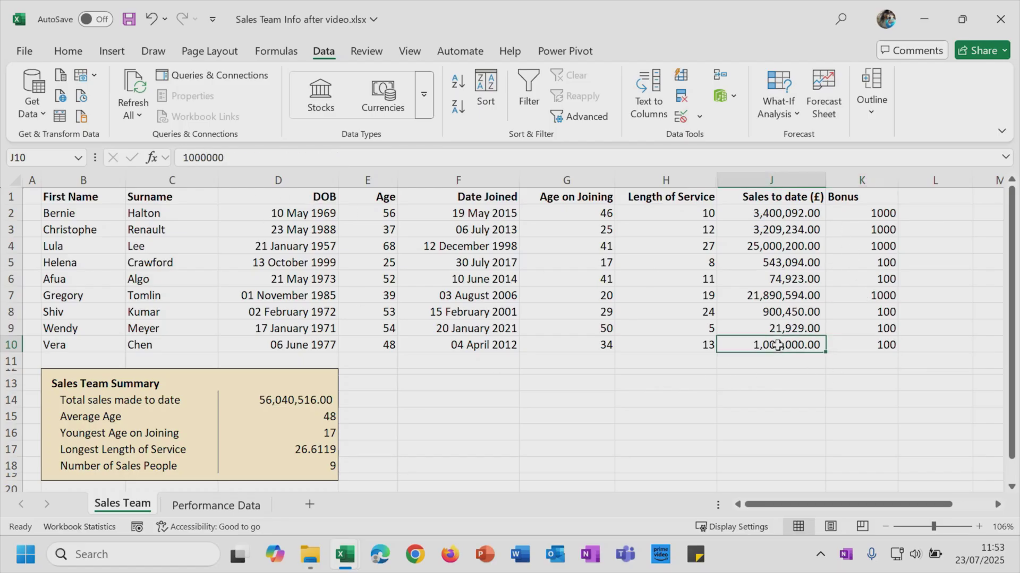
left_click(856, 349)
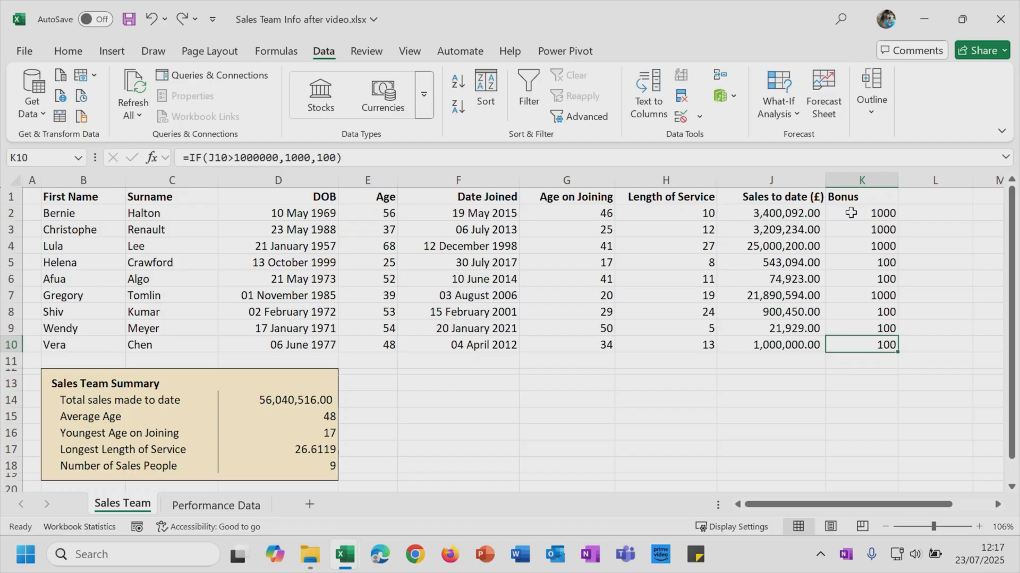
Change K2's condition from > to >= 1000000, refill to K10, and check K10 shows 1000
left_click(852, 213)
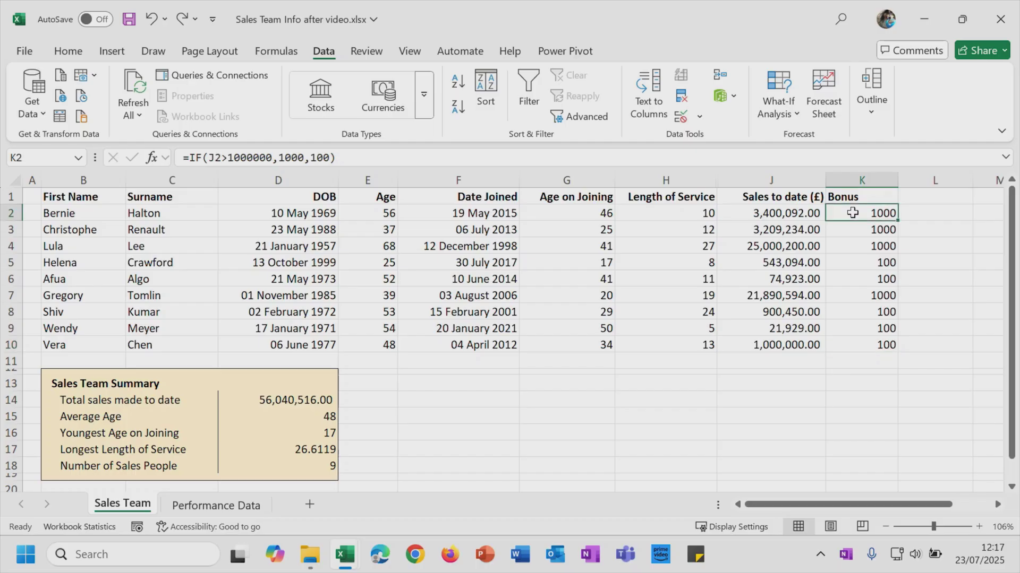
left_click(223, 158)
left_click(227, 158)
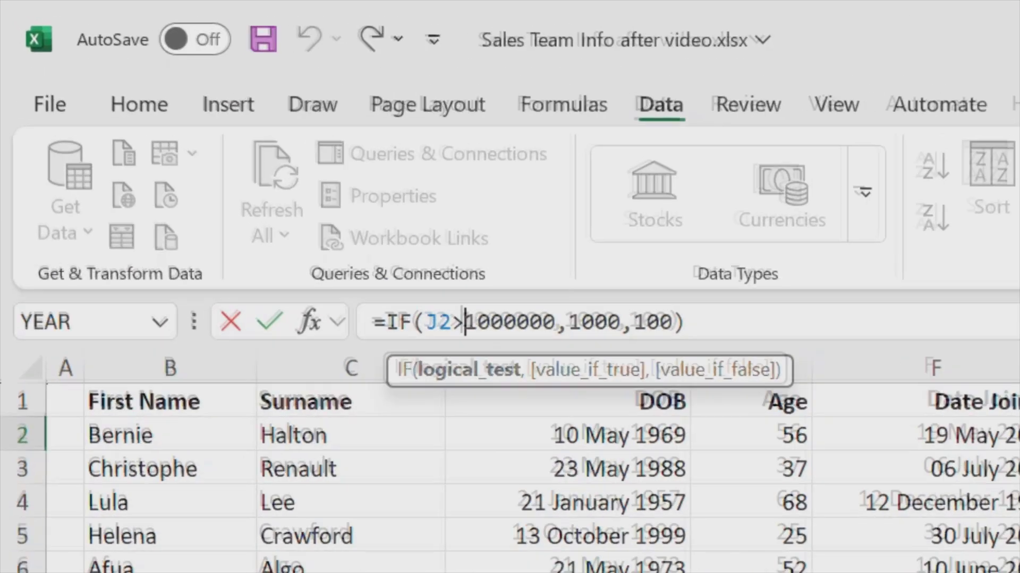
type("=")
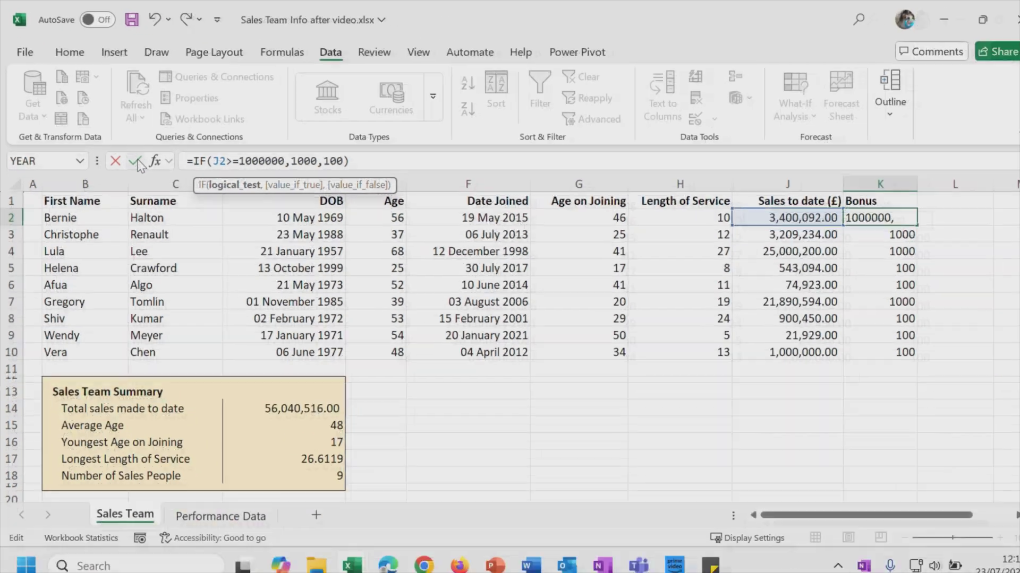
left_click(272, 325)
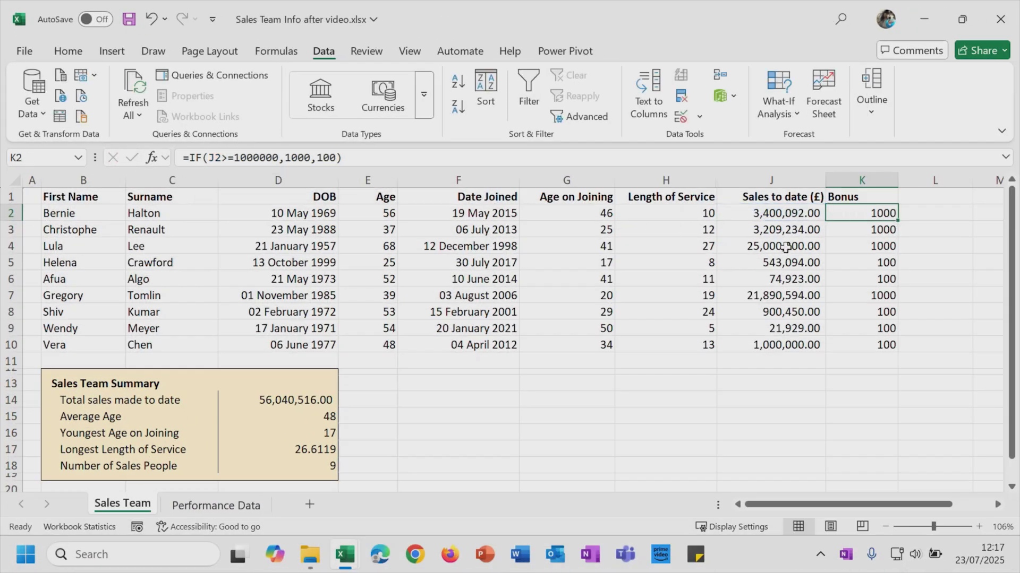
double_click(898, 221)
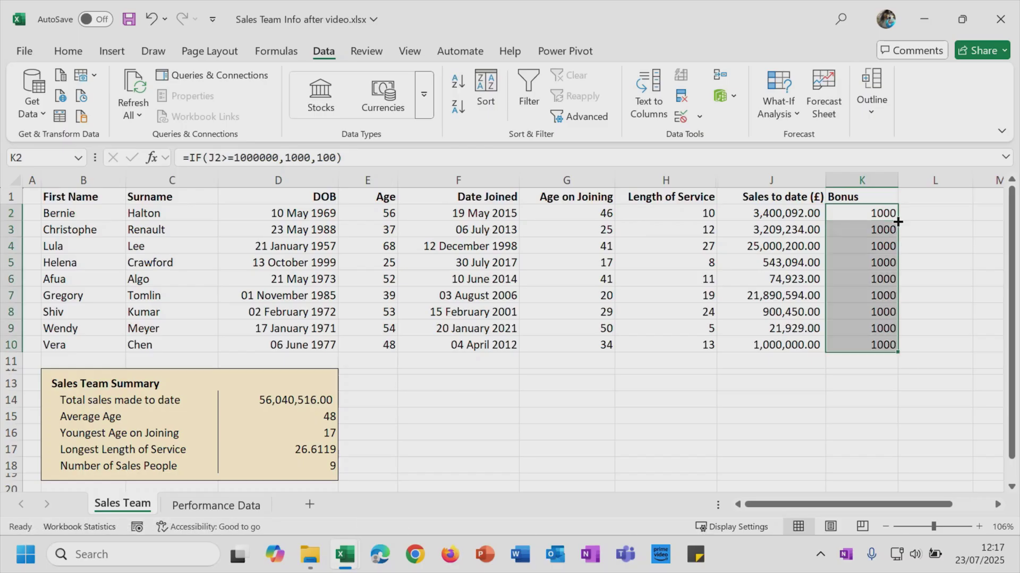
left_click(851, 346)
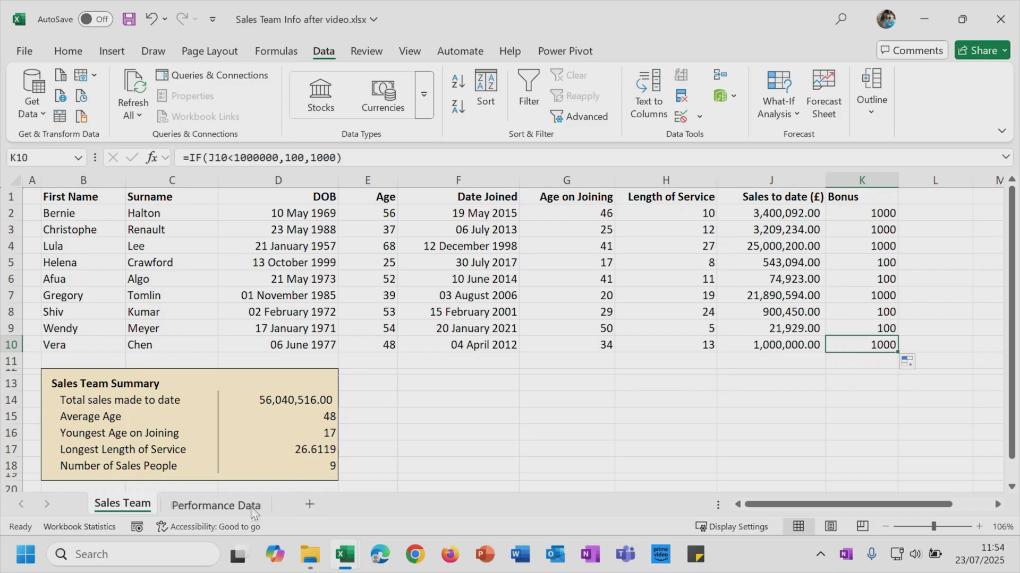
Go to the Performance Data sheet and inspect G2's =IF(E2="UK",4%,2%) commission formula
left_click(221, 506)
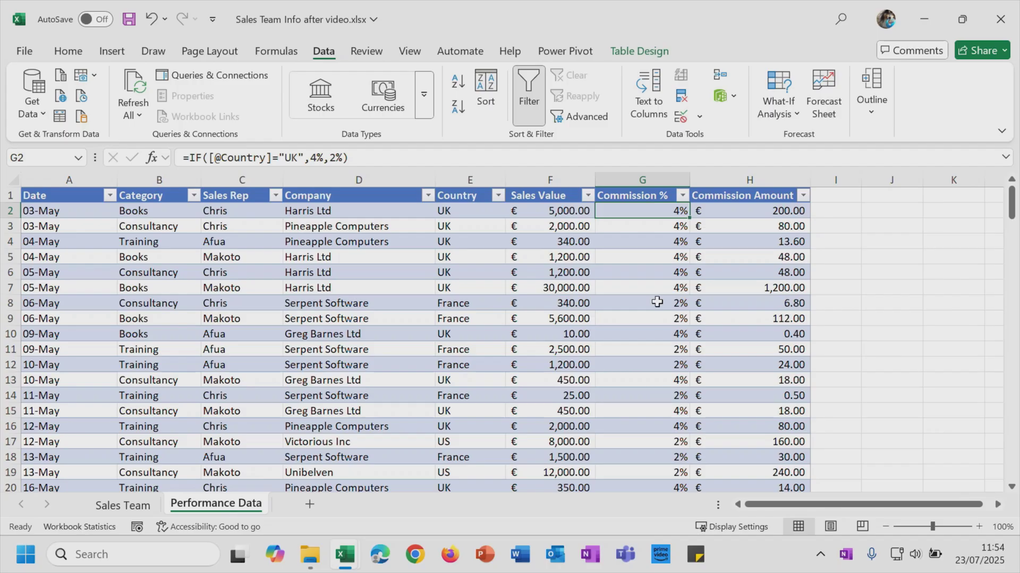
left_click(649, 177)
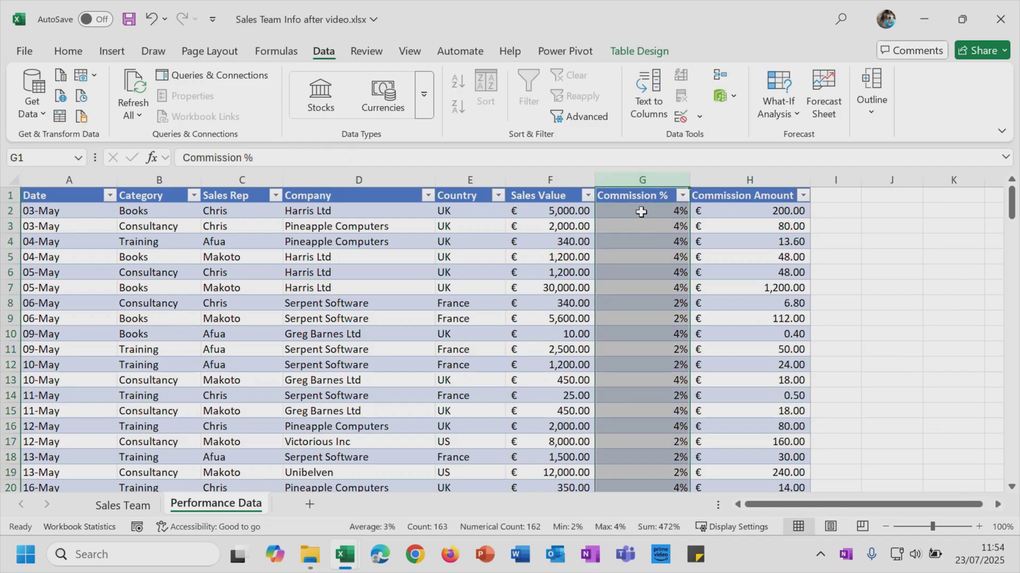
left_click(641, 211)
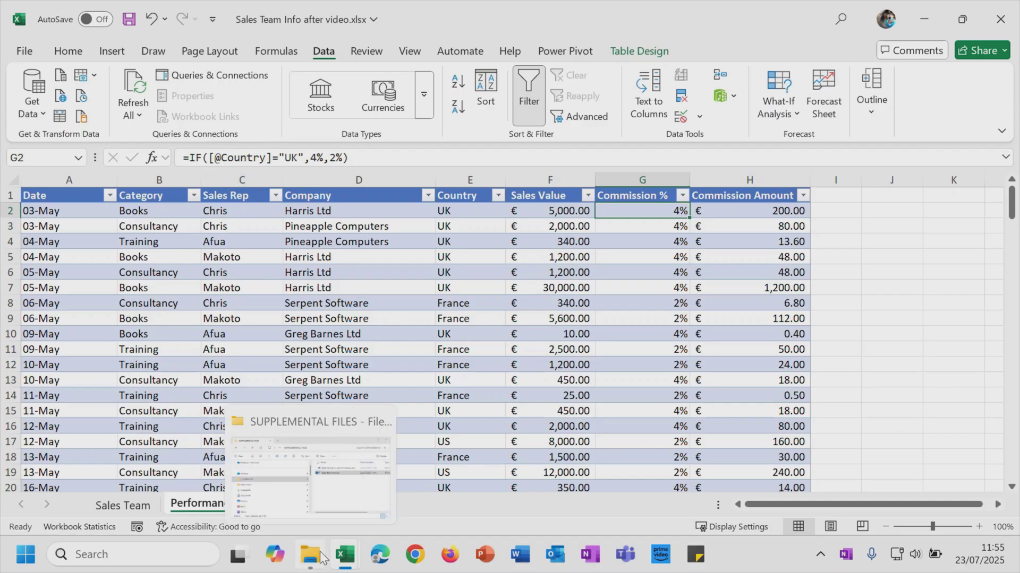
Bring the Sales Team Info.xlsx workbook window to the front from the taskbar
mouse_move(344, 558)
left_click(260, 470)
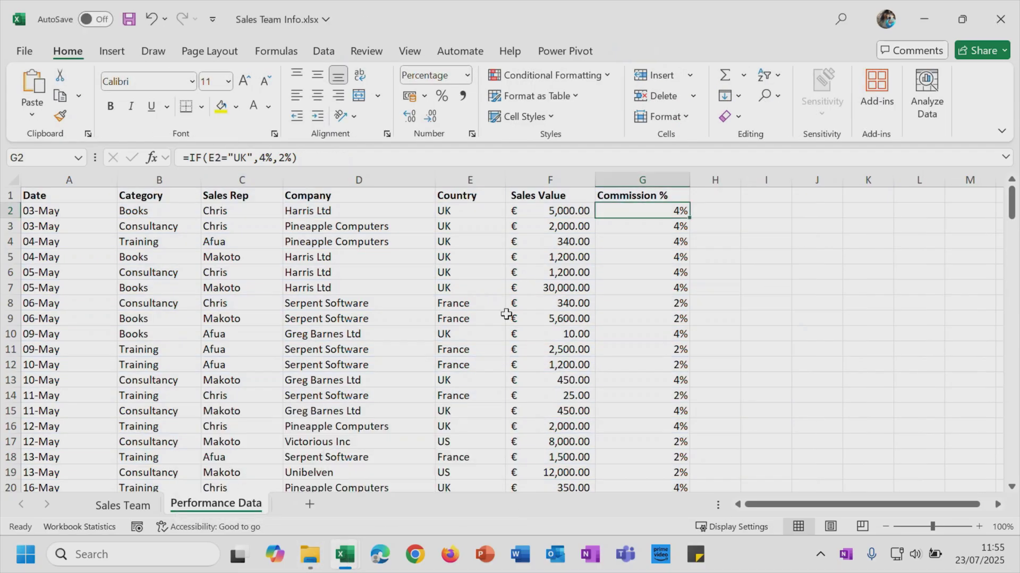